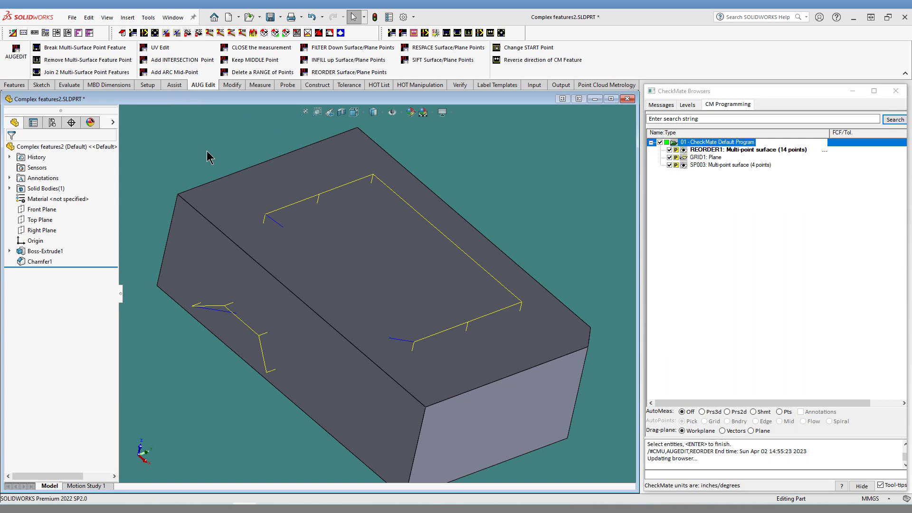
Step: Convert the GRID1 top-face plane into SP004, a 5x5 grid of 25 surface points
{"action": "left_click", "coordinate": [178, 49]}
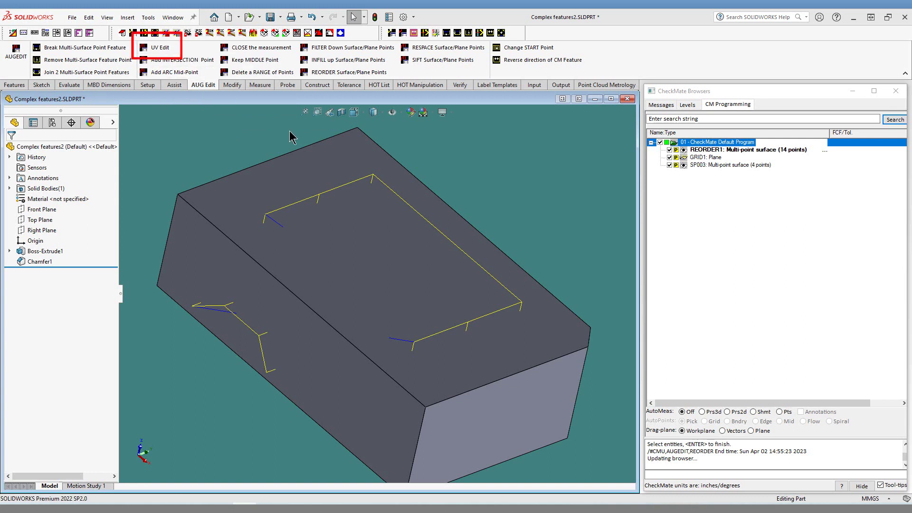
{"action": "left_click", "coordinate": [283, 212]}
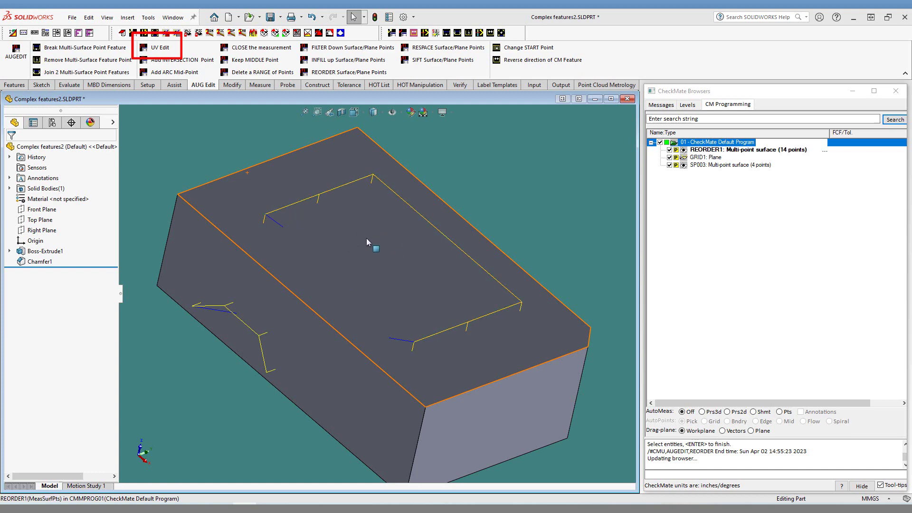
{"action": "left_click", "coordinate": [166, 49]}
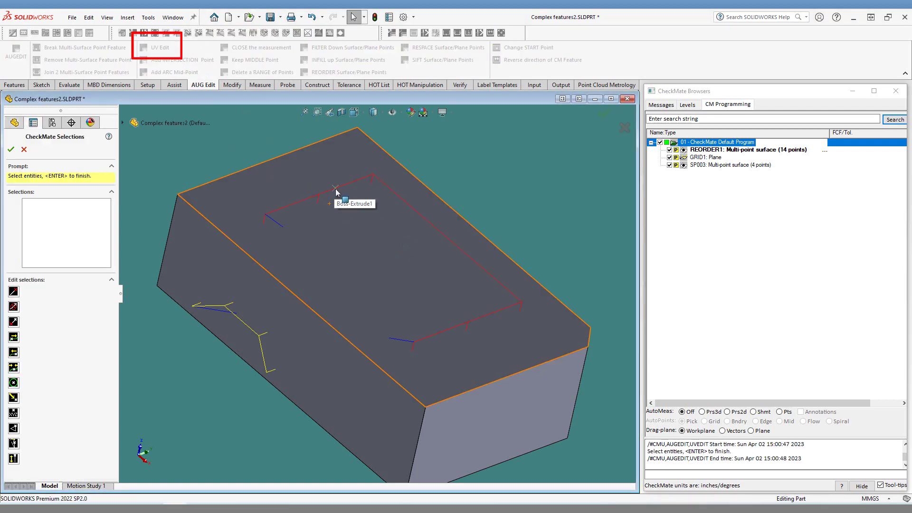
{"action": "left_click", "coordinate": [291, 245]}
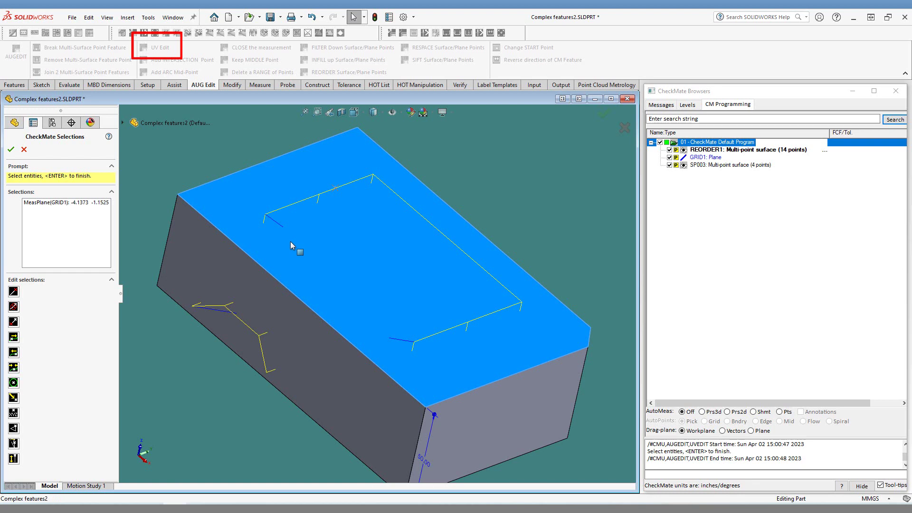
{"action": "key", "text": "Return"}
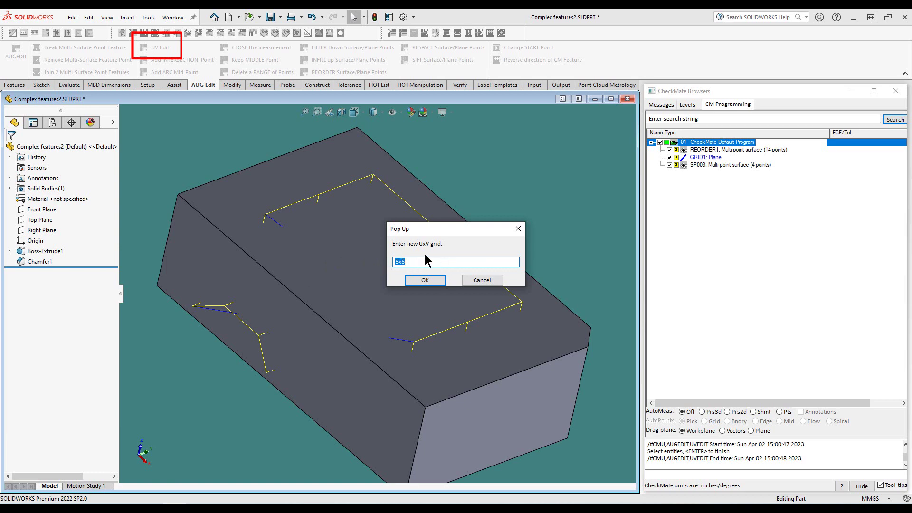
{"action": "left_click", "coordinate": [424, 280]}
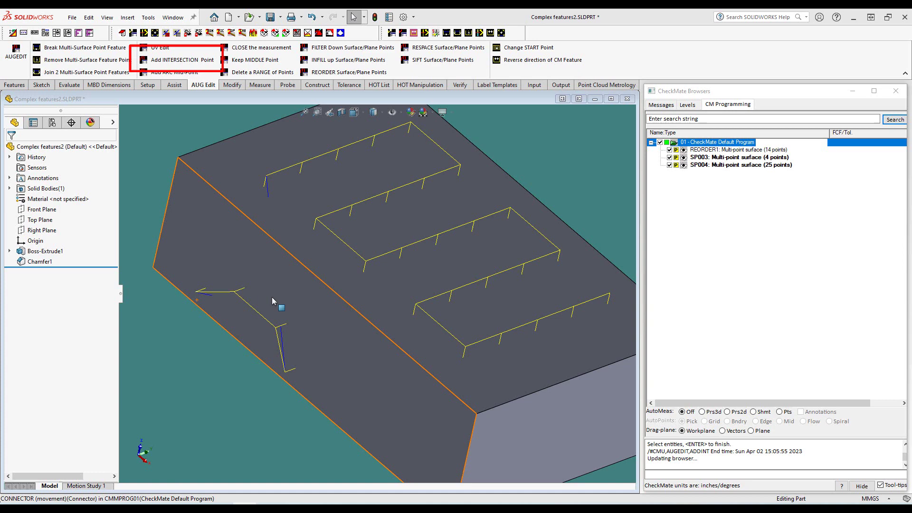
Step: Add an intersection point to the SP003 side-face path, bringing it to 5 points
{"action": "left_click", "coordinate": [188, 65]}
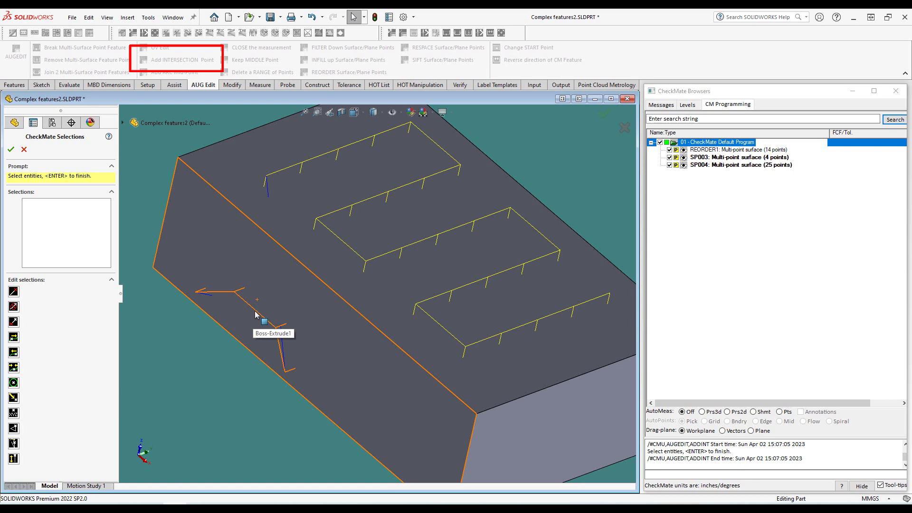
{"action": "left_click", "coordinate": [259, 317]}
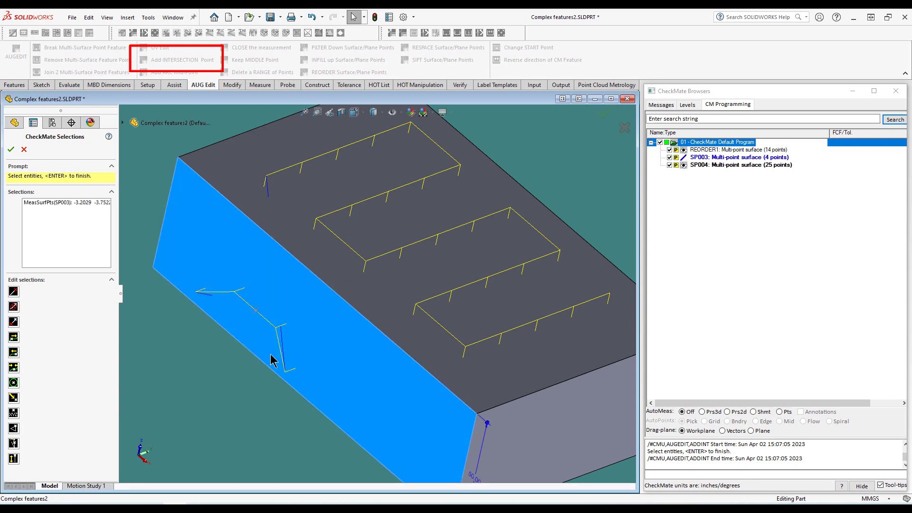
{"action": "key", "text": "Return"}
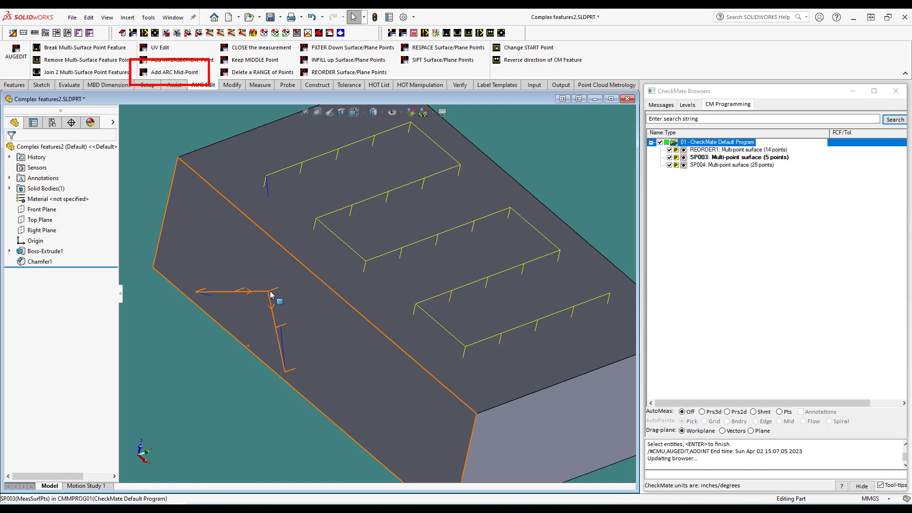
Step: Undo the intersection point and add an arc mid-point to SP003 instead
{"action": "left_click", "coordinate": [310, 33]}
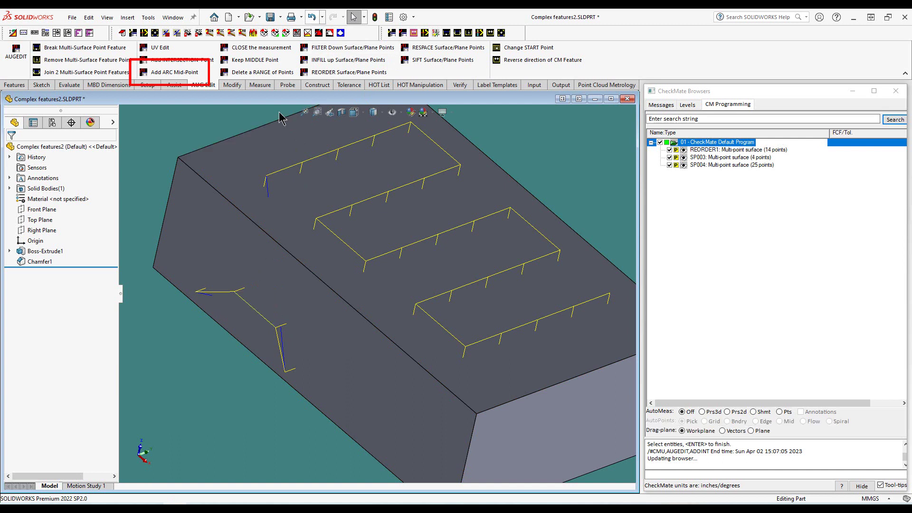
{"action": "left_click", "coordinate": [171, 76]}
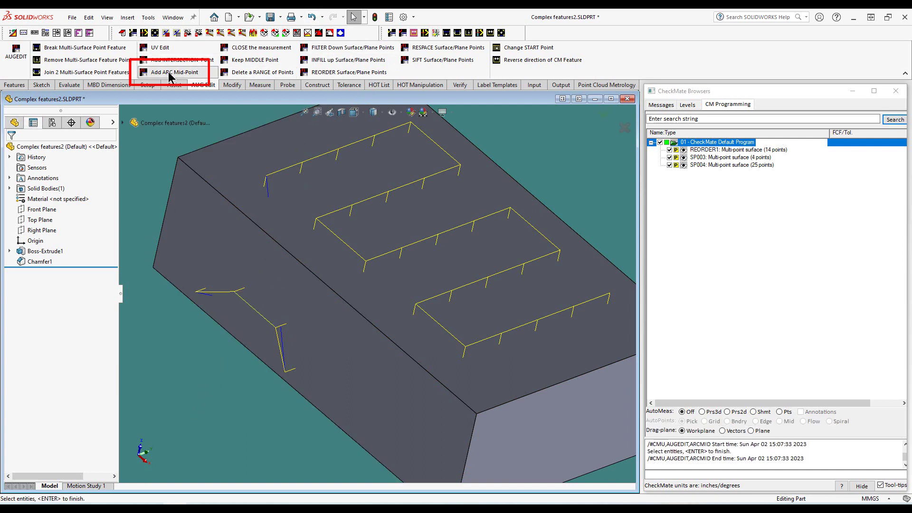
{"action": "left_click", "coordinate": [252, 311]}
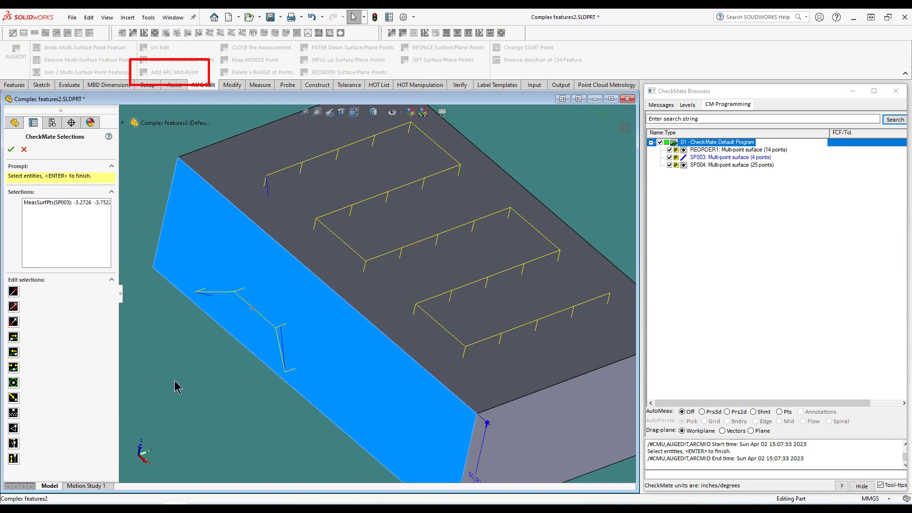
{"action": "key", "text": "Return"}
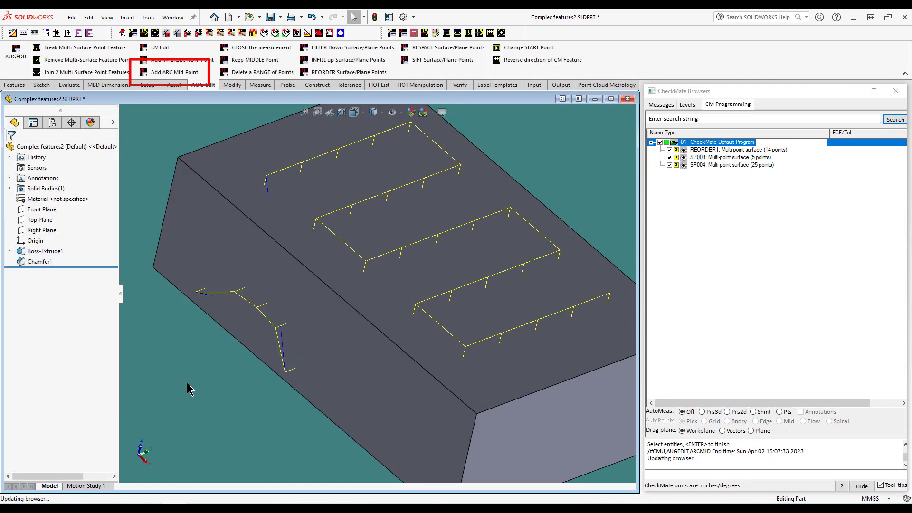
{"action": "middle_click_drag", "start_coordinate": [327, 365], "coordinate": [372, 337]}
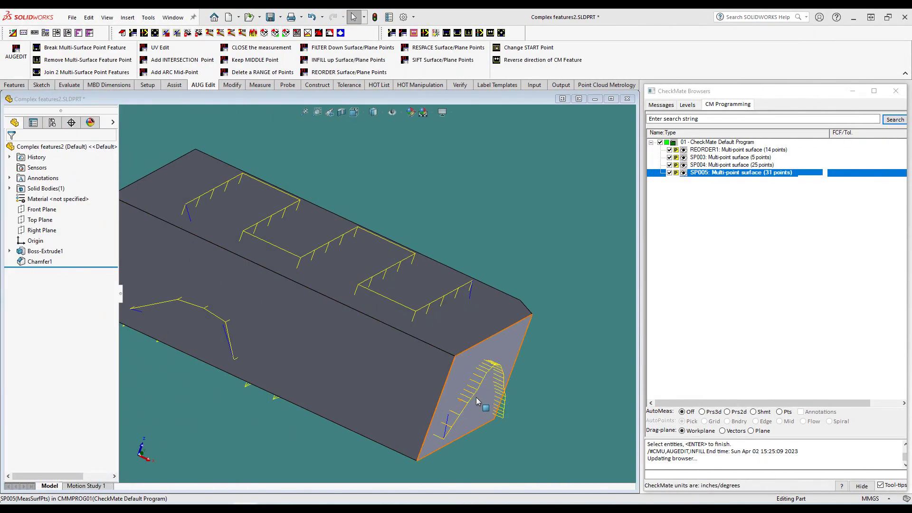
Step: Close the SP005 curve on the lower face into a loop of 32 points
{"action": "middle_click_drag", "start_coordinate": [478, 397], "coordinate": [393, 392]}
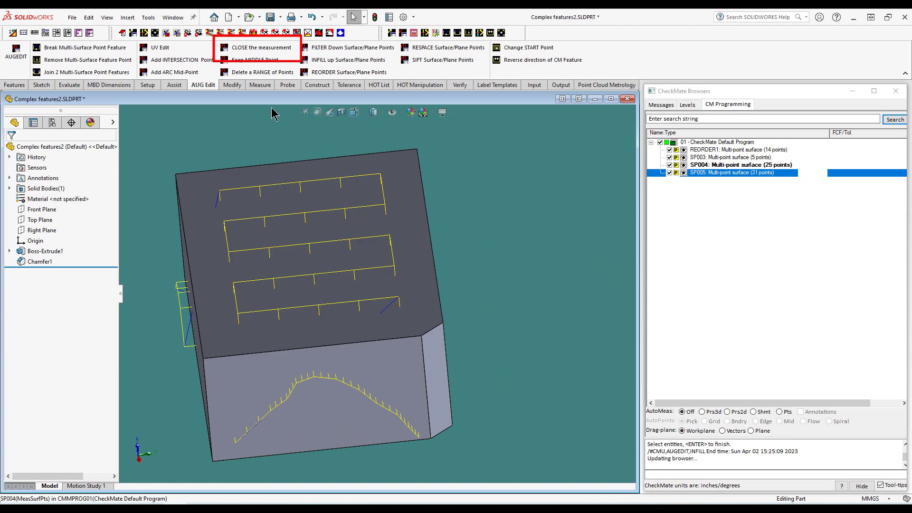
{"action": "left_click", "coordinate": [281, 49]}
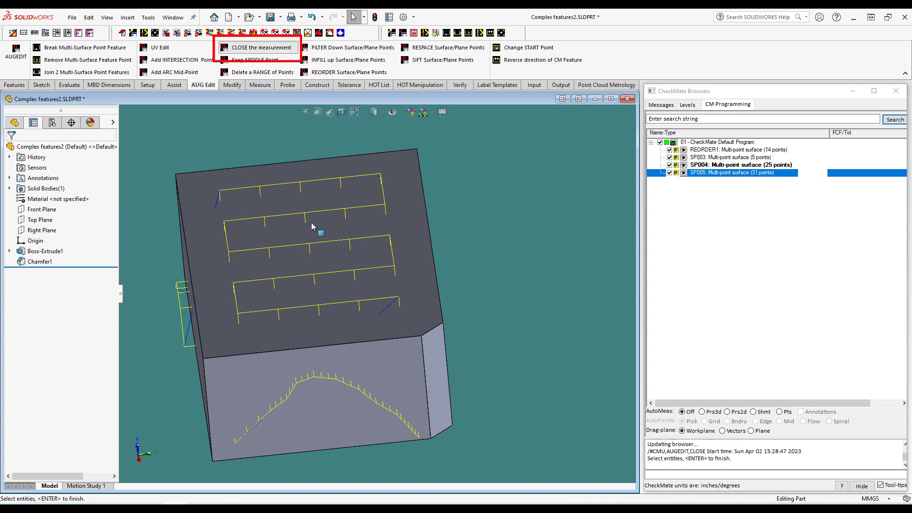
{"action": "left_click", "coordinate": [339, 382]}
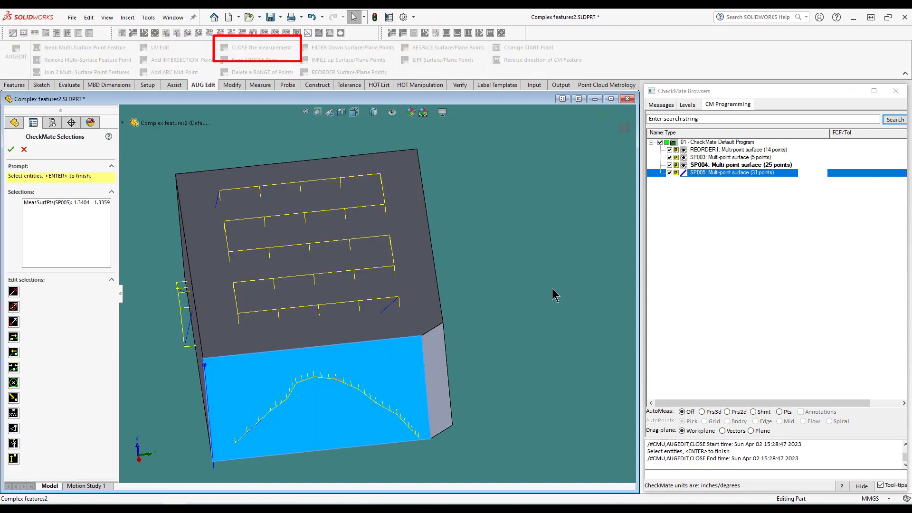
{"action": "key", "text": "Return"}
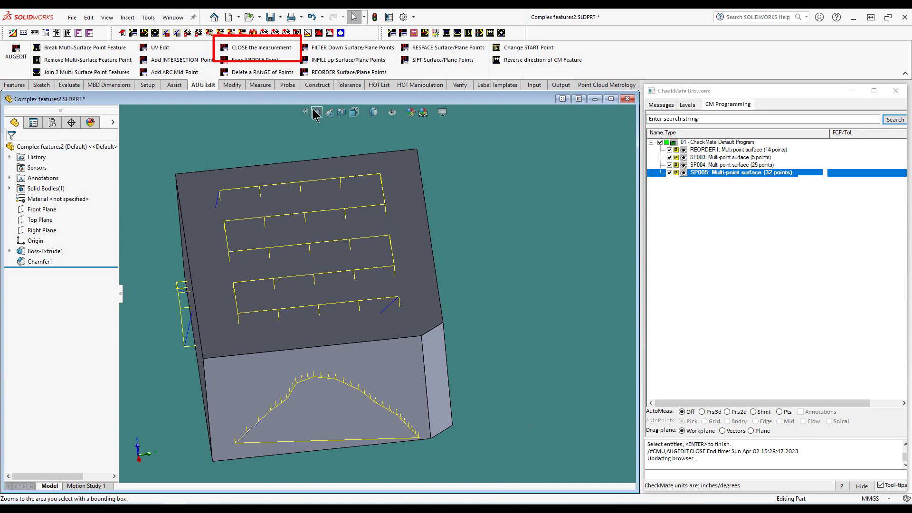
Step: Undo the closing point, then keep only SP005's middle points between two arc points (25 points)
{"action": "left_click", "coordinate": [312, 19]}
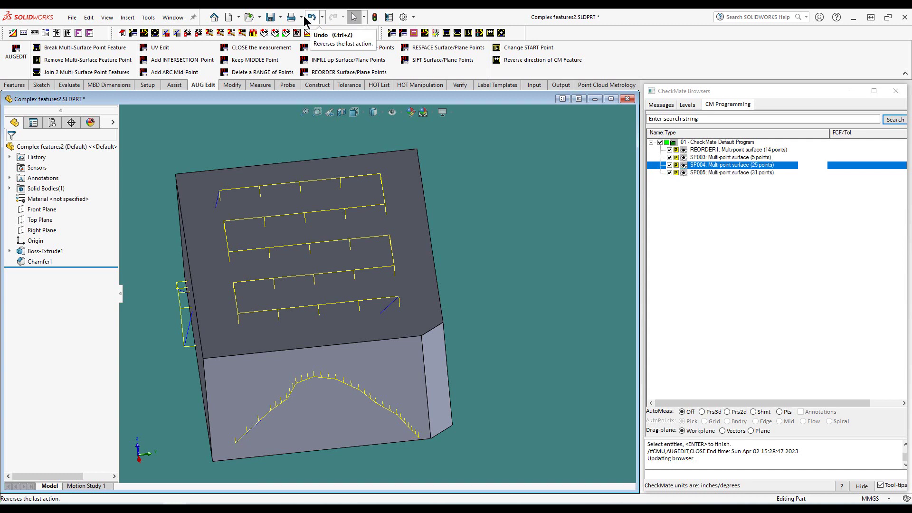
{"action": "left_click", "coordinate": [261, 60]}
{"action": "scroll", "coordinate": [304, 404], "scroll_direction": "down", "scroll_amount": 4}
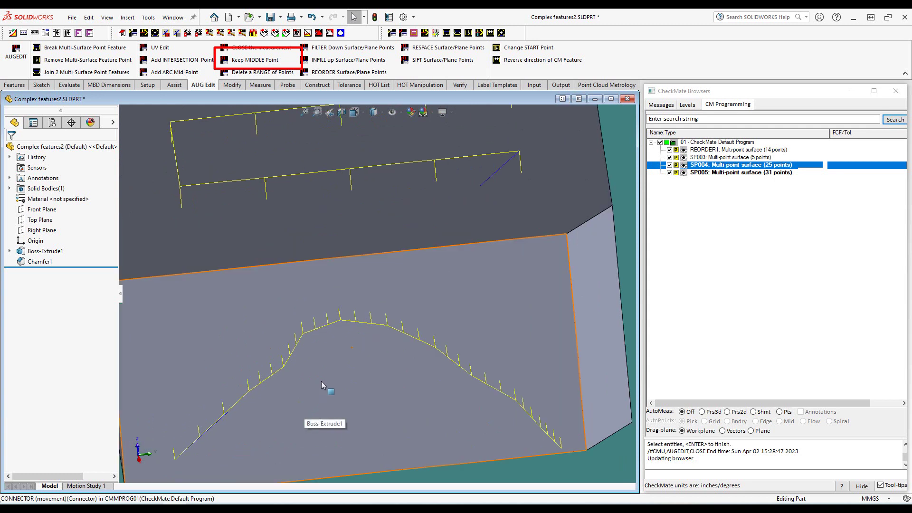
{"action": "scroll", "coordinate": [321, 382], "scroll_direction": "down", "scroll_amount": 2}
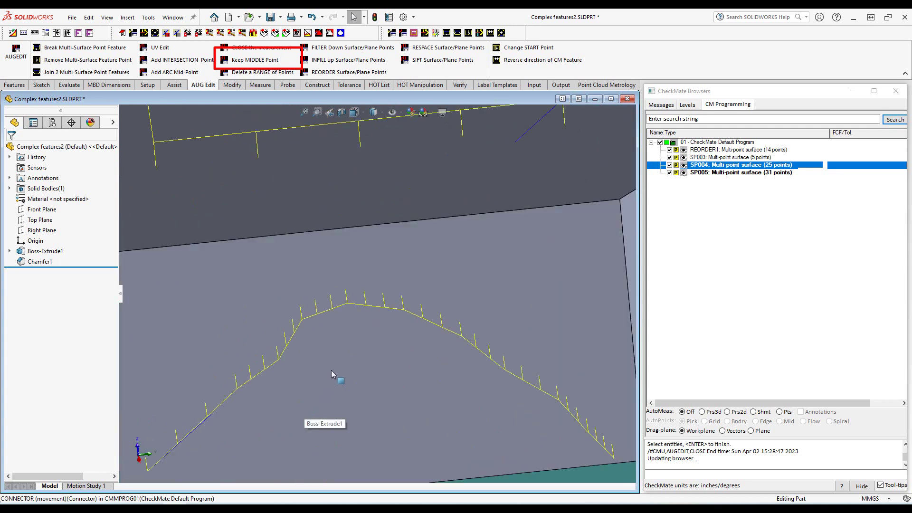
{"action": "left_click", "coordinate": [260, 61]}
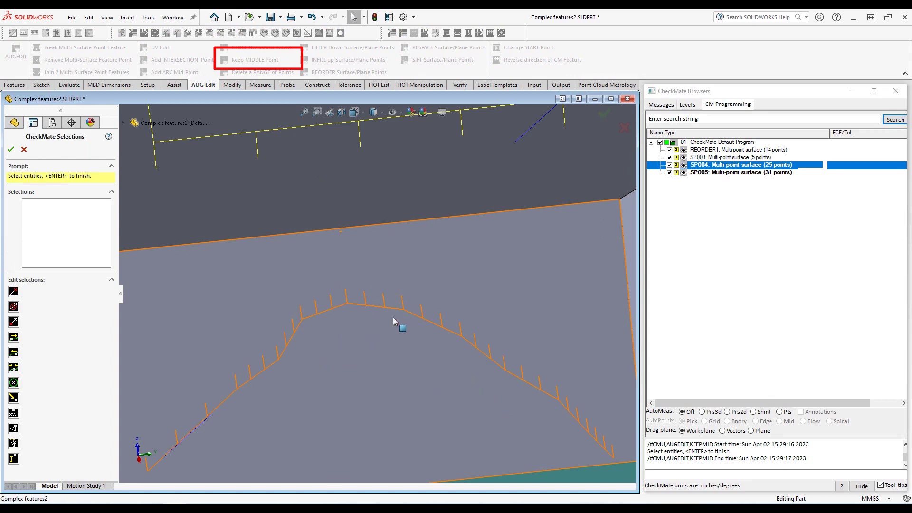
{"action": "left_click", "coordinate": [554, 392]}
{"action": "left_click", "coordinate": [543, 387]}
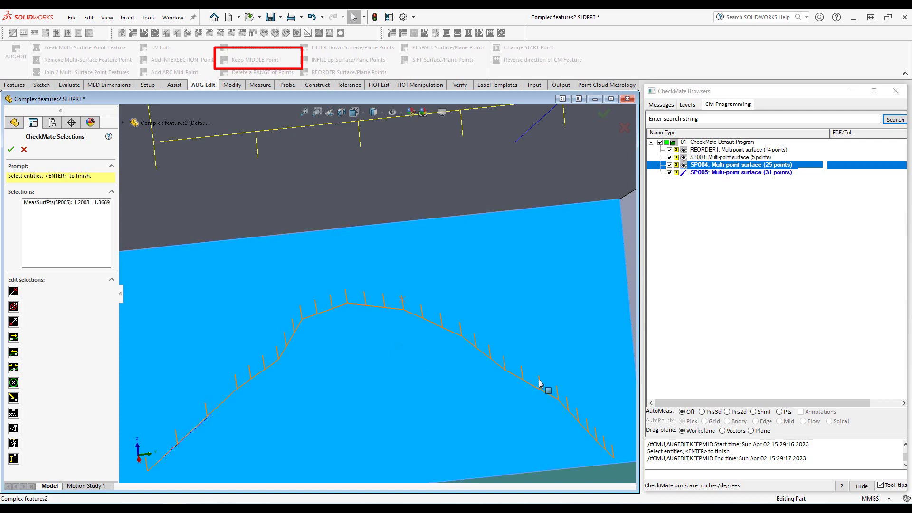
{"action": "left_click", "coordinate": [540, 383]}
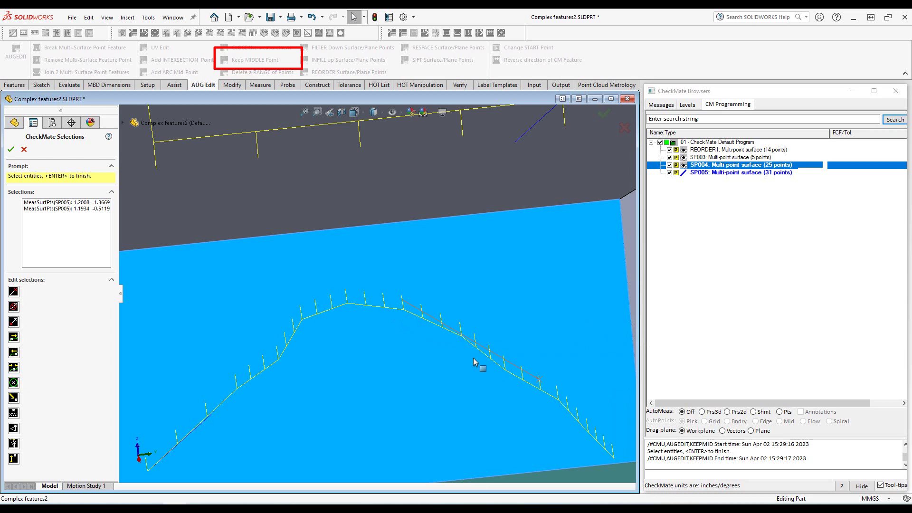
{"action": "left_click", "coordinate": [11, 150]}
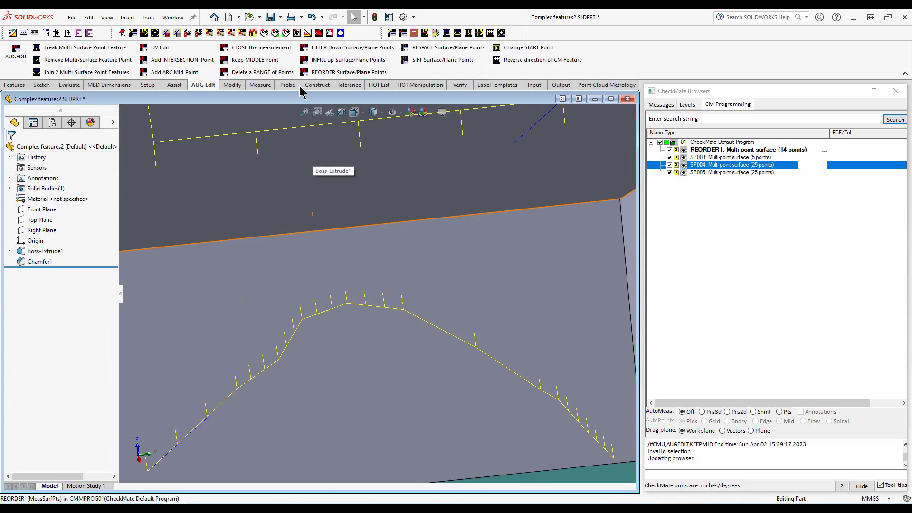
Step: Delete the range of SP005 points between two picked ends, leaving 18 points
{"action": "left_click", "coordinate": [252, 71]}
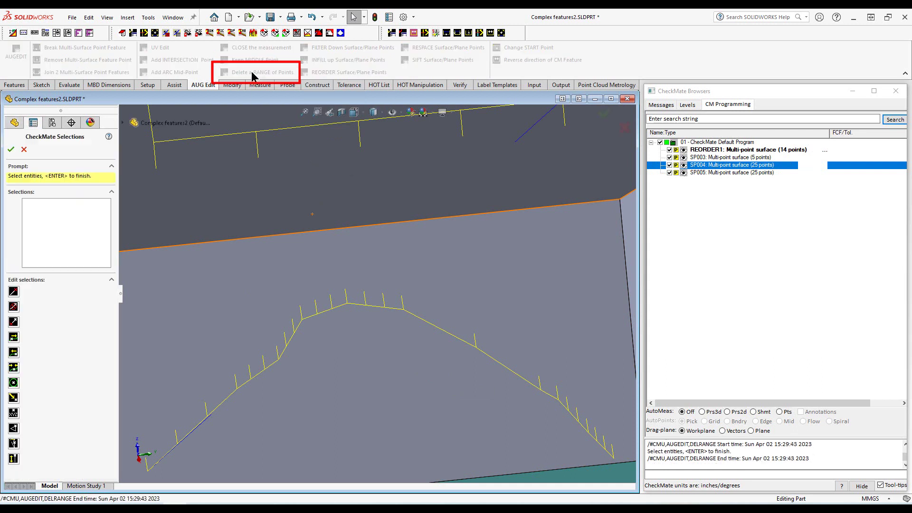
{"action": "left_click", "coordinate": [179, 437]}
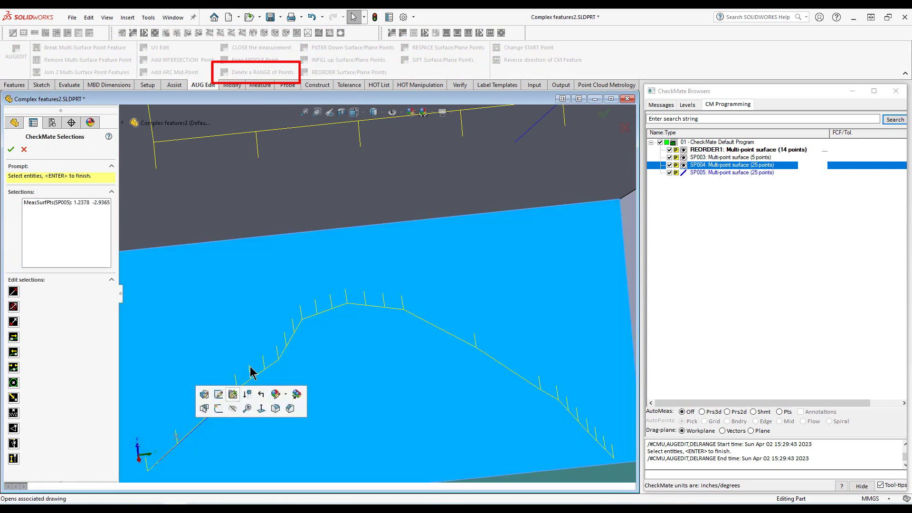
{"action": "left_click", "coordinate": [284, 340]}
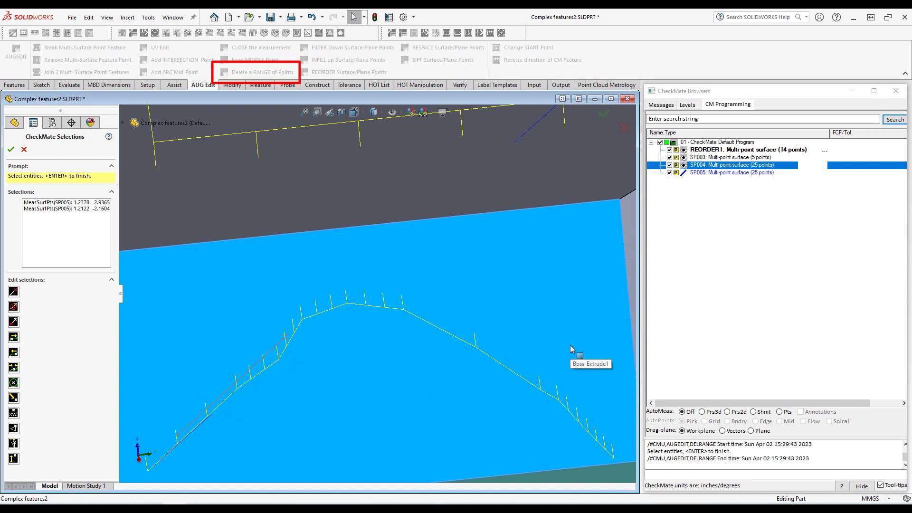
{"action": "key", "text": "Return"}
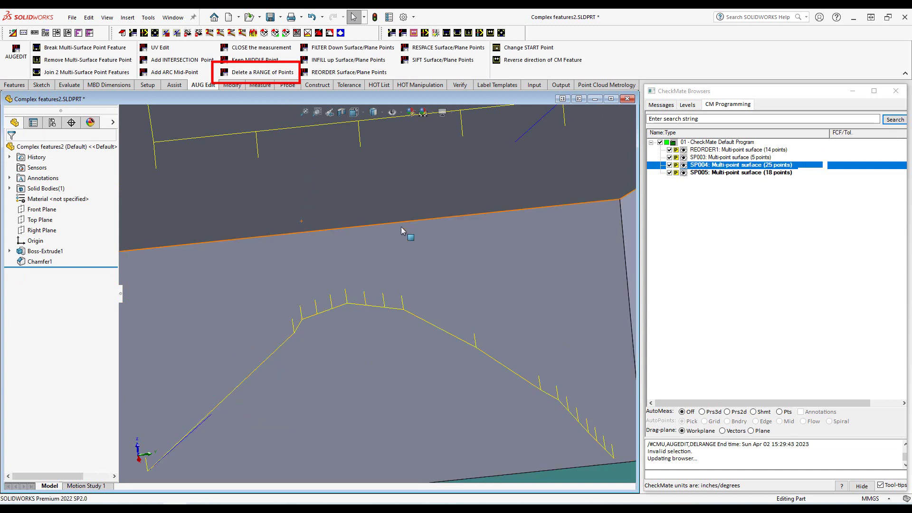
{"action": "scroll", "coordinate": [400, 318], "scroll_direction": "up", "scroll_amount": 3}
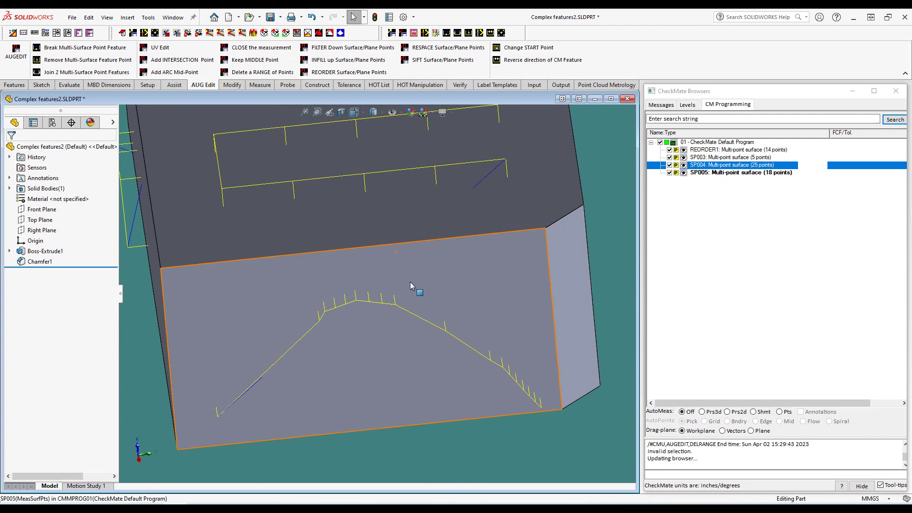
{"action": "scroll", "coordinate": [404, 285], "scroll_direction": "up", "scroll_amount": 2}
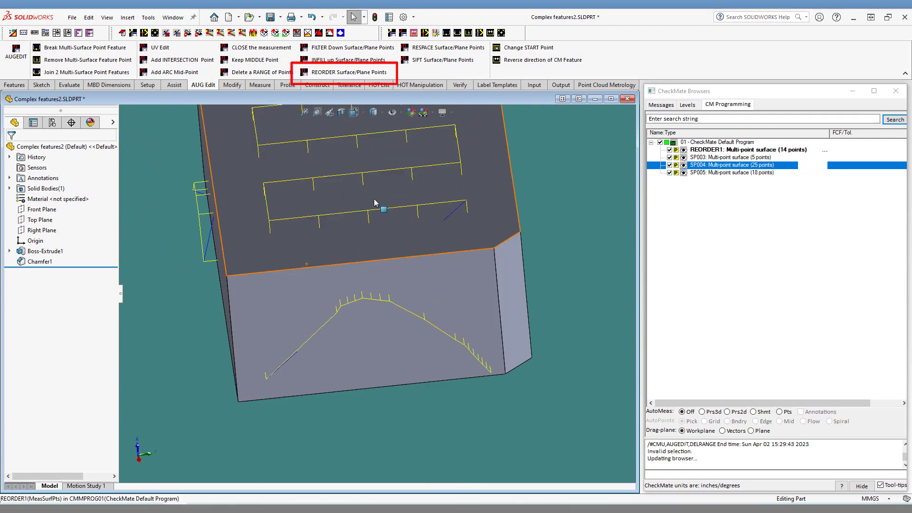
Step: Reorder the REORDER1 points on the top face so they no longer zigzag
{"action": "left_click", "coordinate": [305, 113]}
{"action": "middle_click_drag", "start_coordinate": [315, 265], "coordinate": [473, 174]}
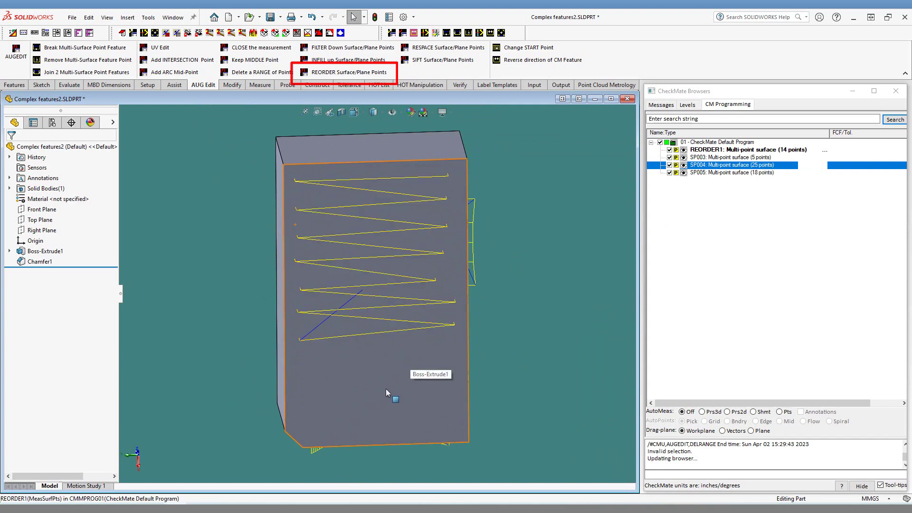
{"action": "middle_click_drag", "start_coordinate": [385, 404], "coordinate": [380, 285]}
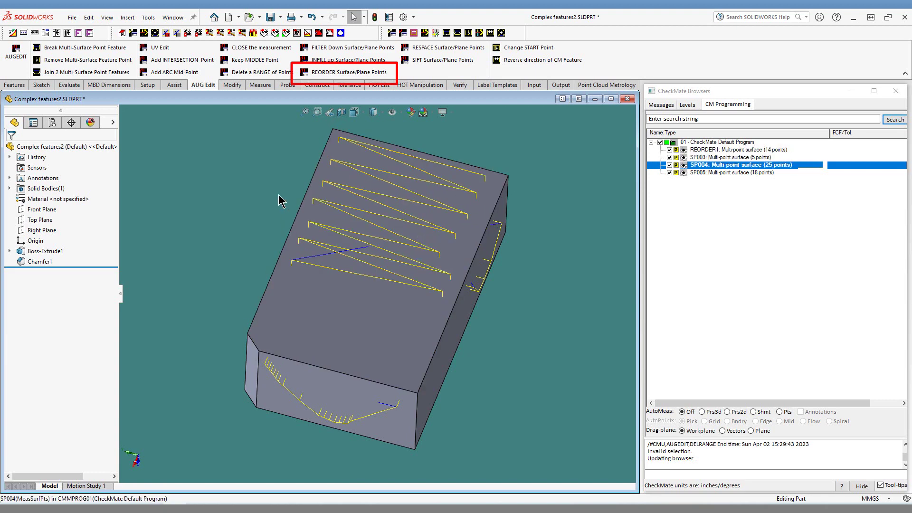
{"action": "left_click", "coordinate": [341, 73]}
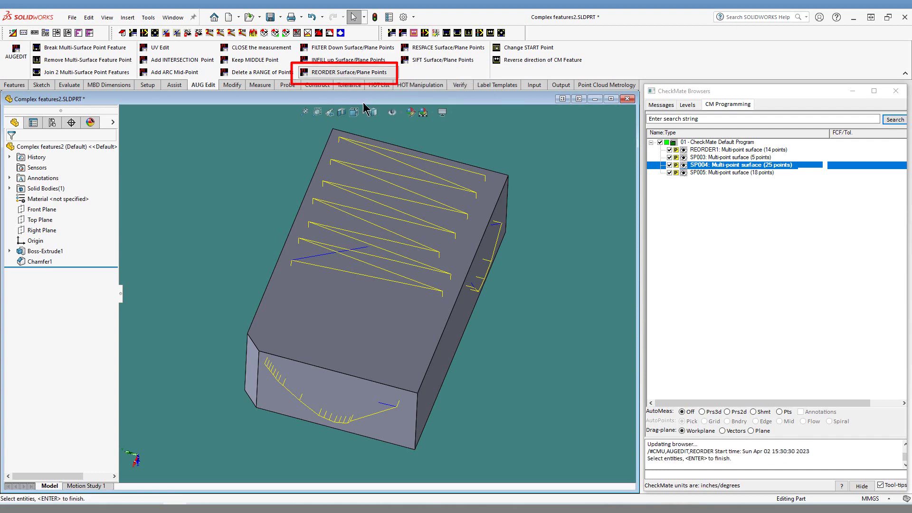
{"action": "left_click", "coordinate": [397, 178]}
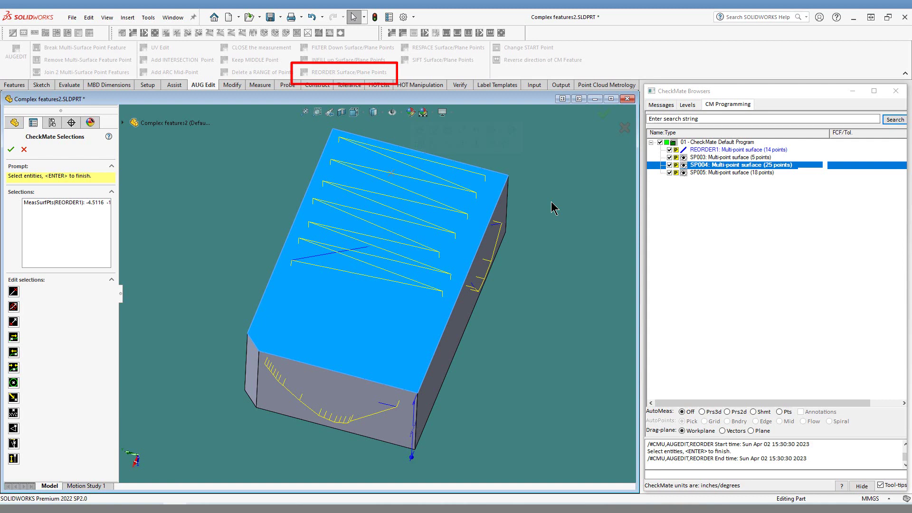
{"action": "key", "text": "Return"}
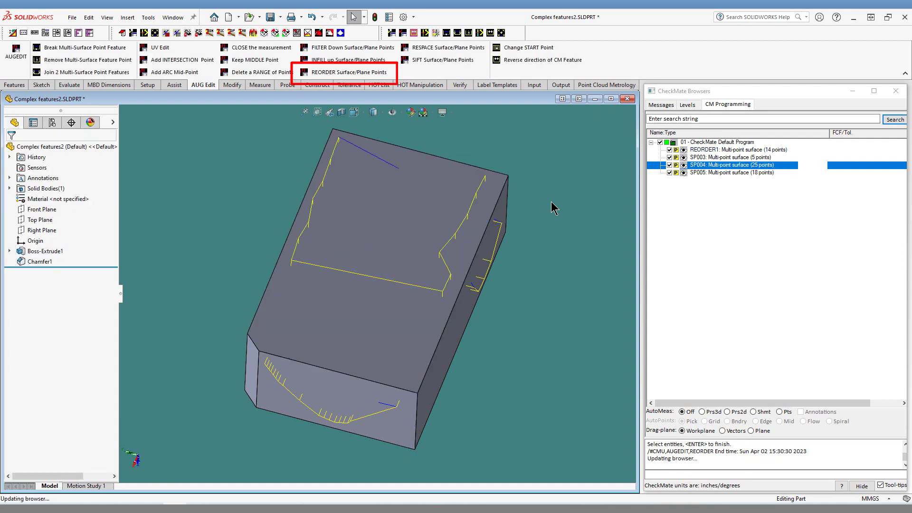